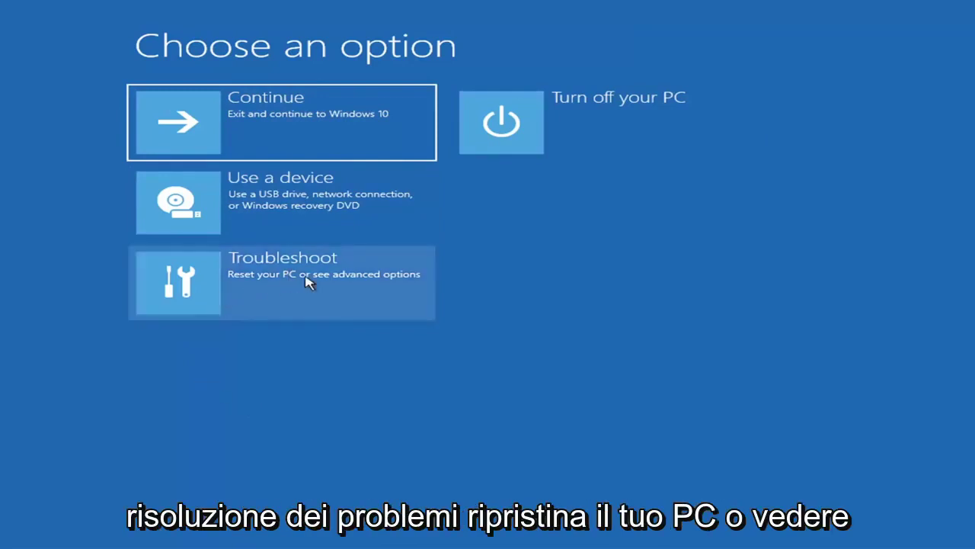
Run Startup Repair from the advanced troubleshooting options.
{"action": "left_click", "coordinate": [365, 291]}
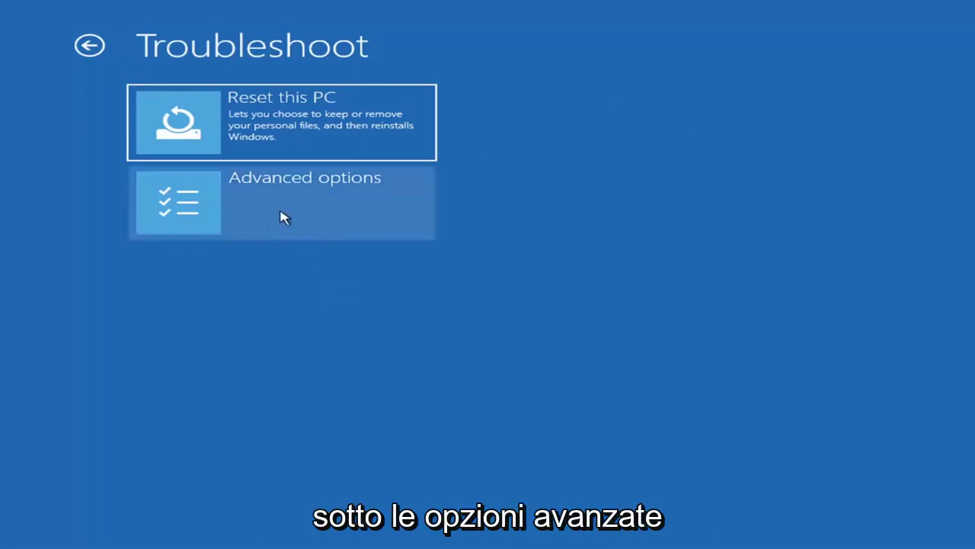
{"action": "left_click", "coordinate": [304, 208]}
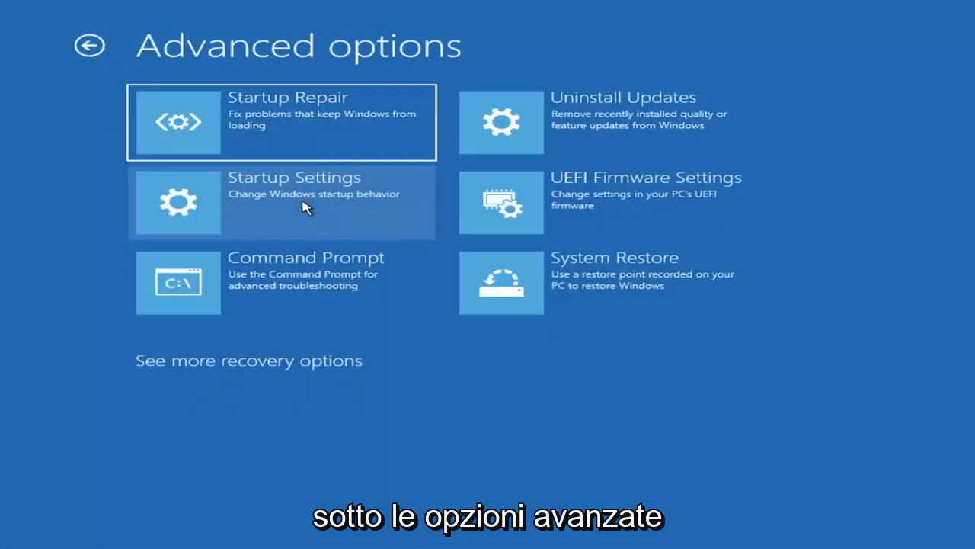
{"action": "left_click", "coordinate": [256, 138]}
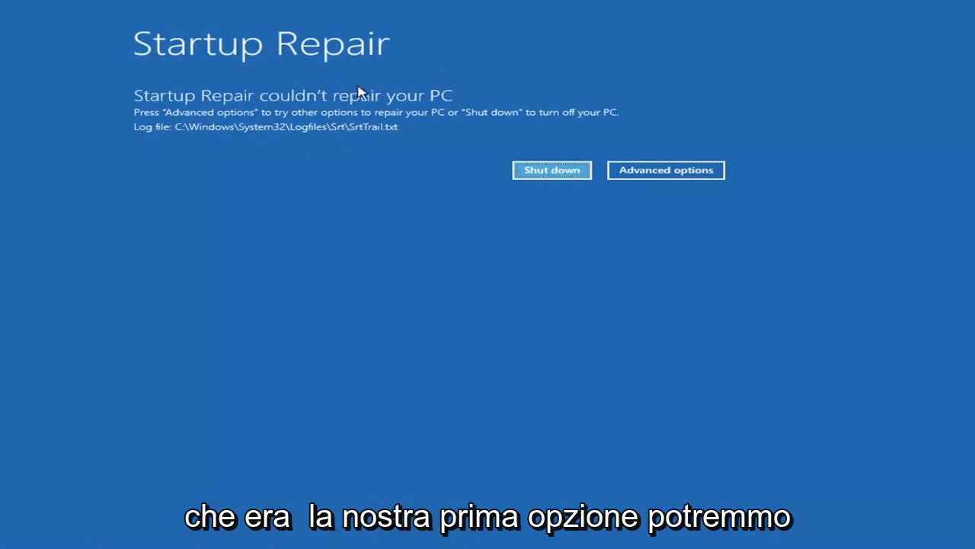
Return to the advanced troubleshooting options and review the Startup Settings and Uninstall Updates choices without applying any.
{"action": "left_click", "coordinate": [683, 169]}
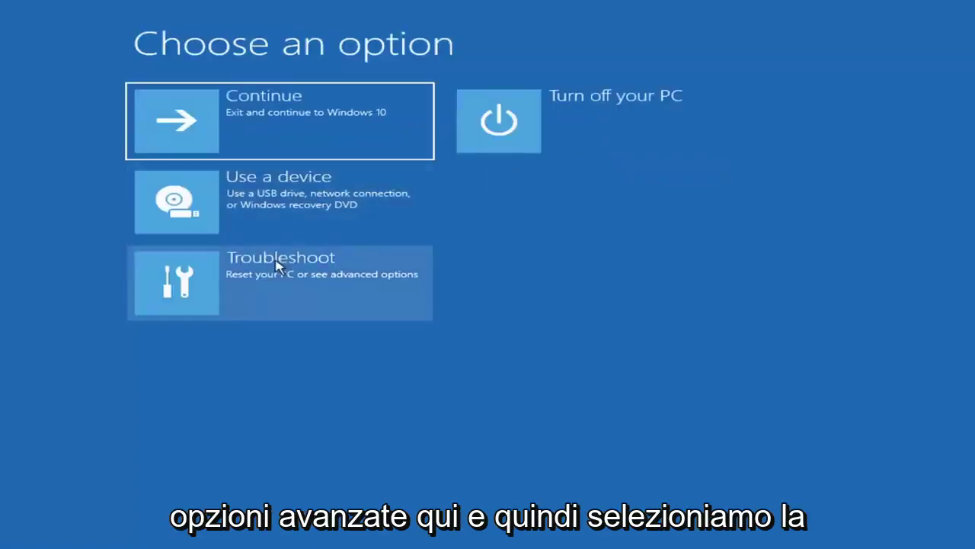
{"action": "left_click", "coordinate": [245, 293]}
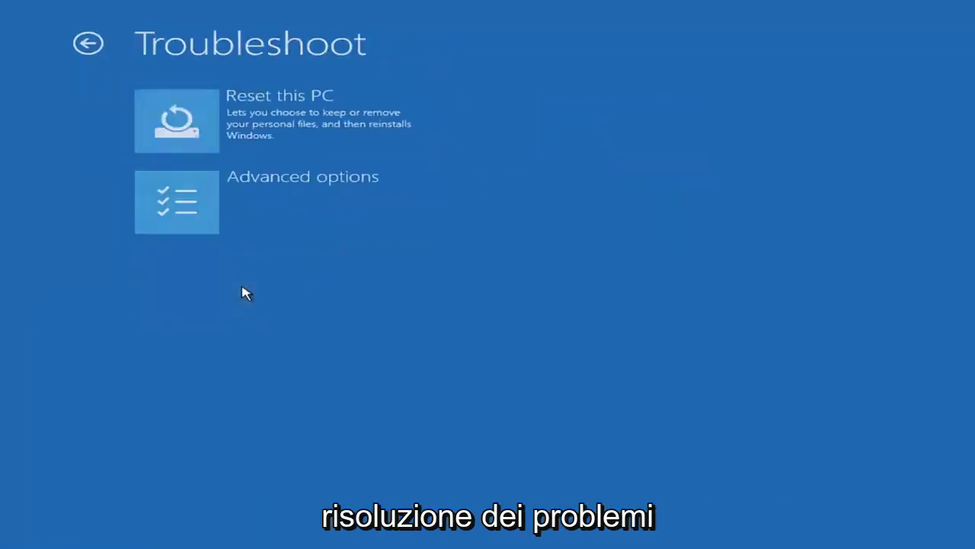
{"action": "left_click", "coordinate": [254, 211]}
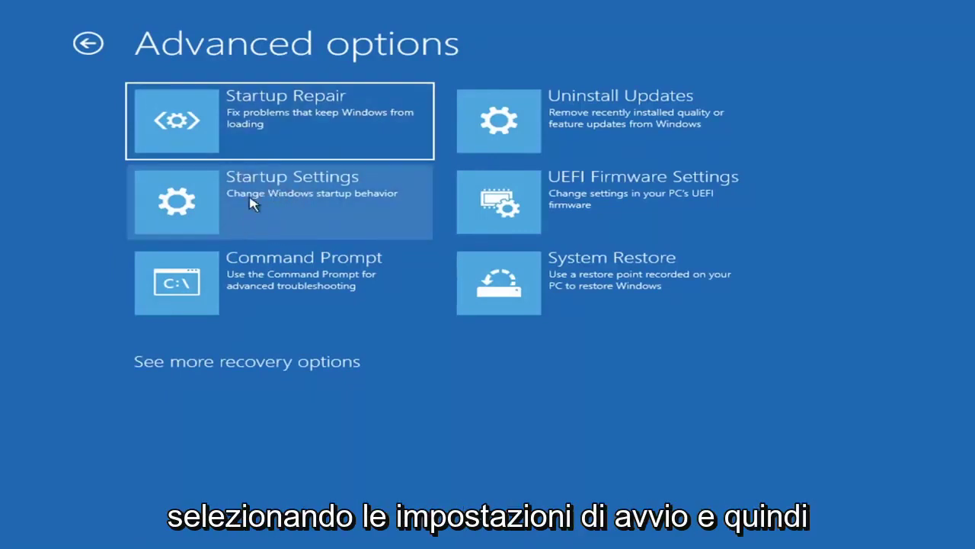
{"action": "left_click", "coordinate": [252, 203]}
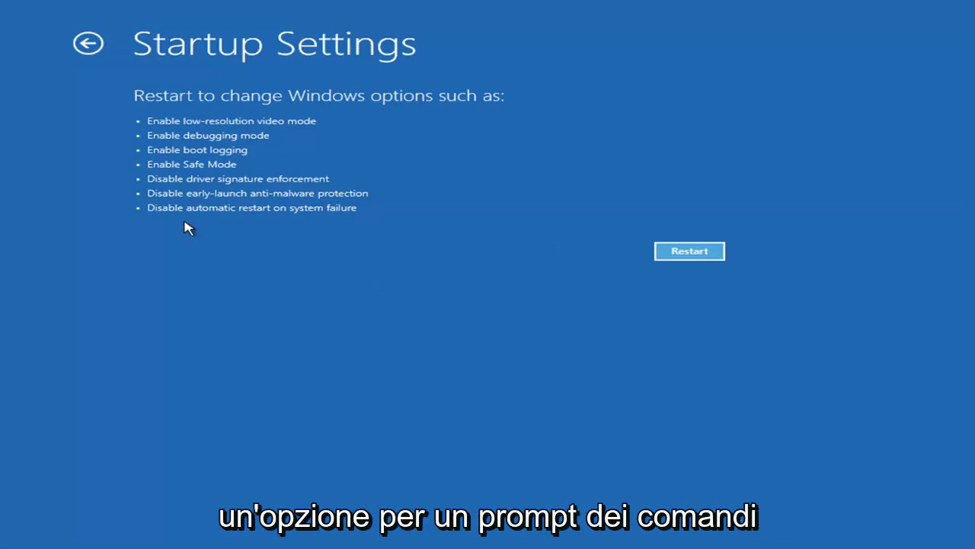
{"action": "left_click", "coordinate": [76, 39]}
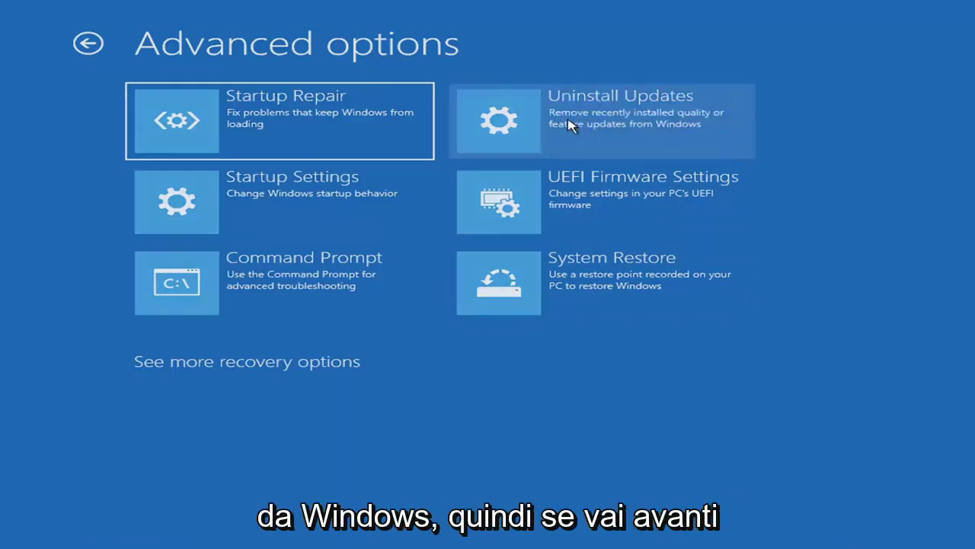
{"action": "left_click", "coordinate": [484, 126]}
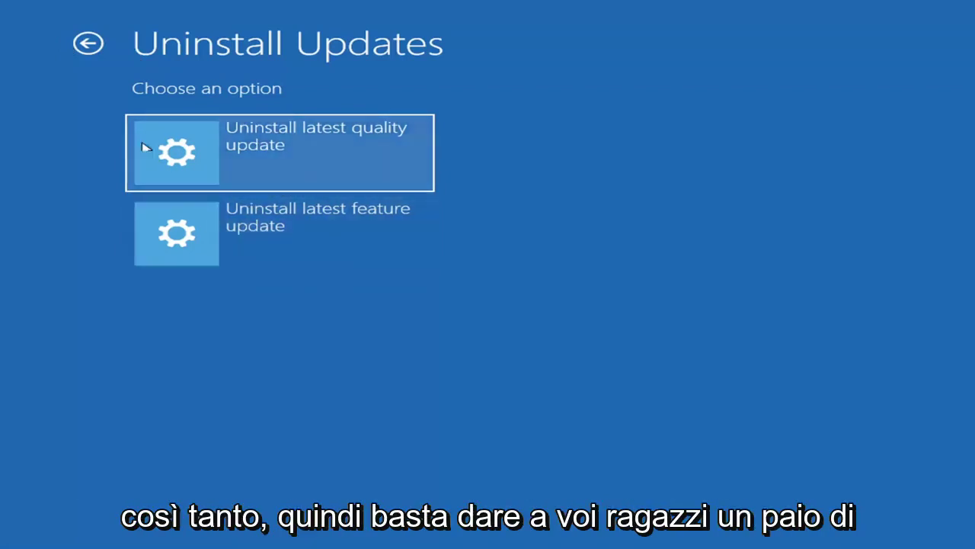
{"action": "left_click", "coordinate": [89, 44]}
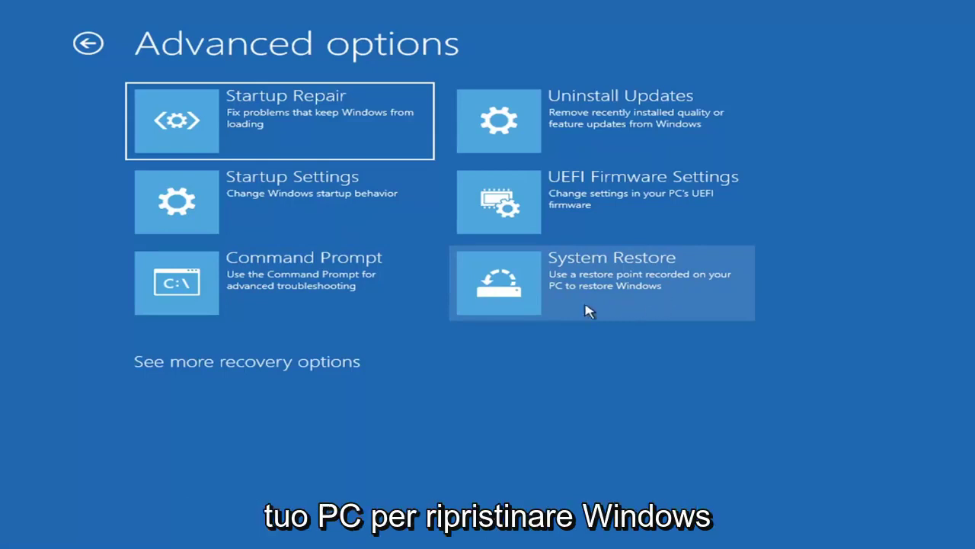
Restore the system to the manual "Before Updates" restore point from 7/9/2021 12:37:05 PM and restart the PC.
{"action": "left_click", "coordinate": [633, 297]}
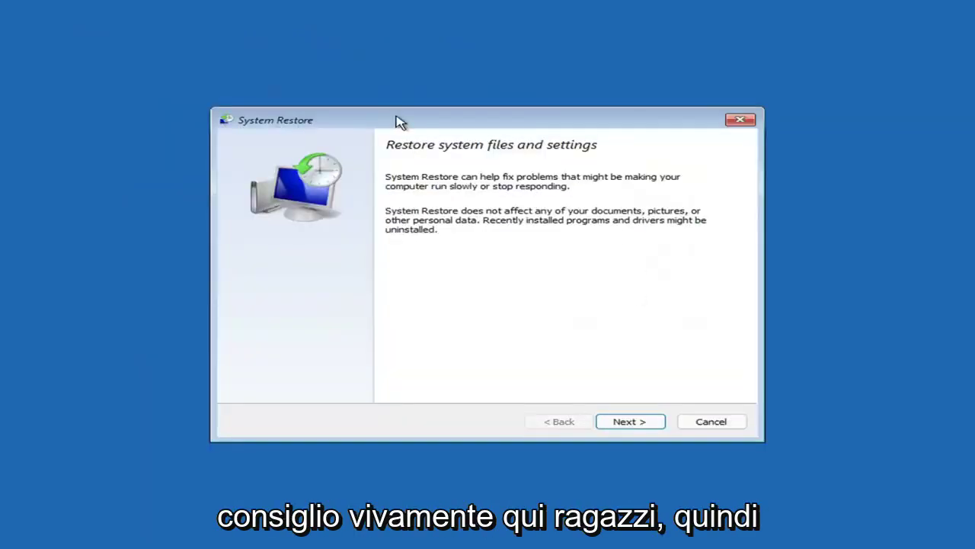
{"action": "left_click", "coordinate": [618, 421]}
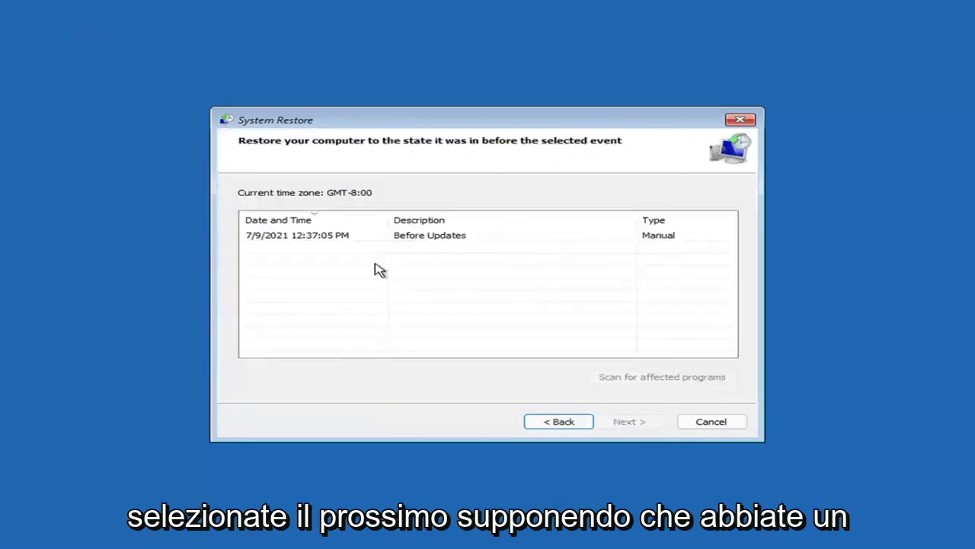
{"action": "left_click", "coordinate": [302, 242]}
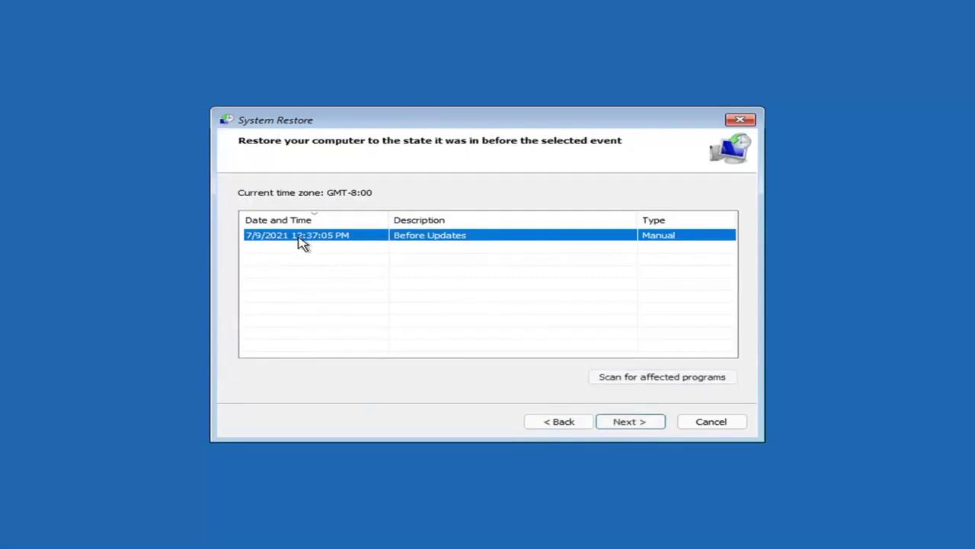
{"action": "left_click", "coordinate": [644, 424]}
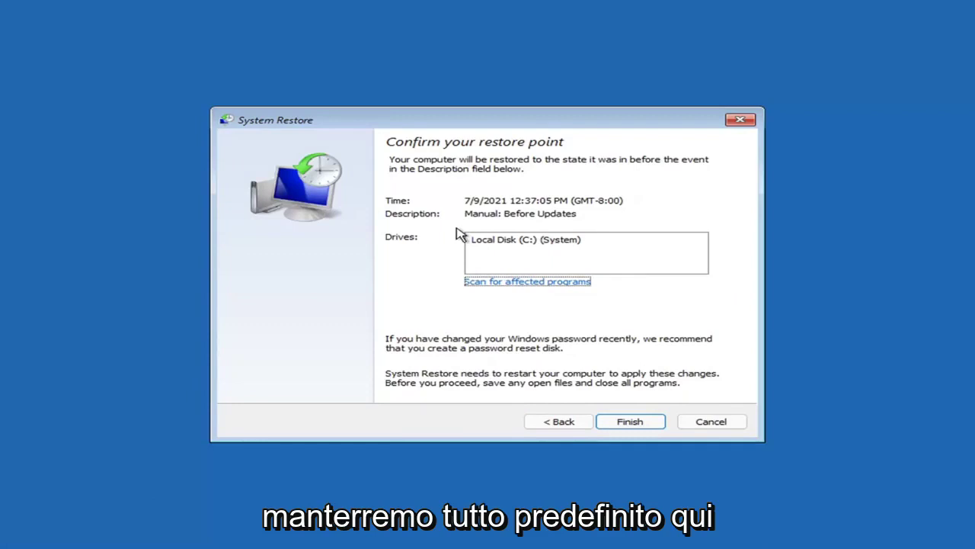
{"action": "left_click", "coordinate": [629, 424]}
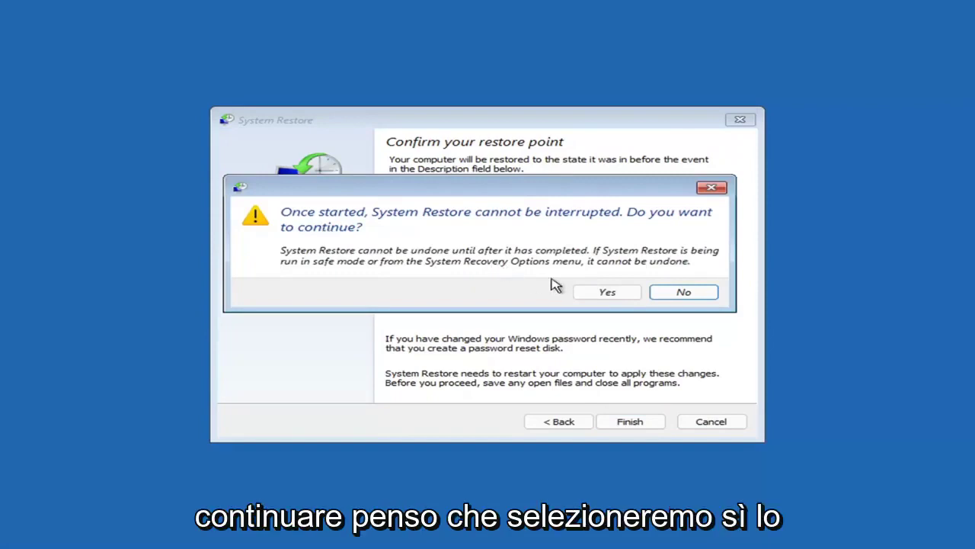
{"action": "left_click", "coordinate": [609, 295]}
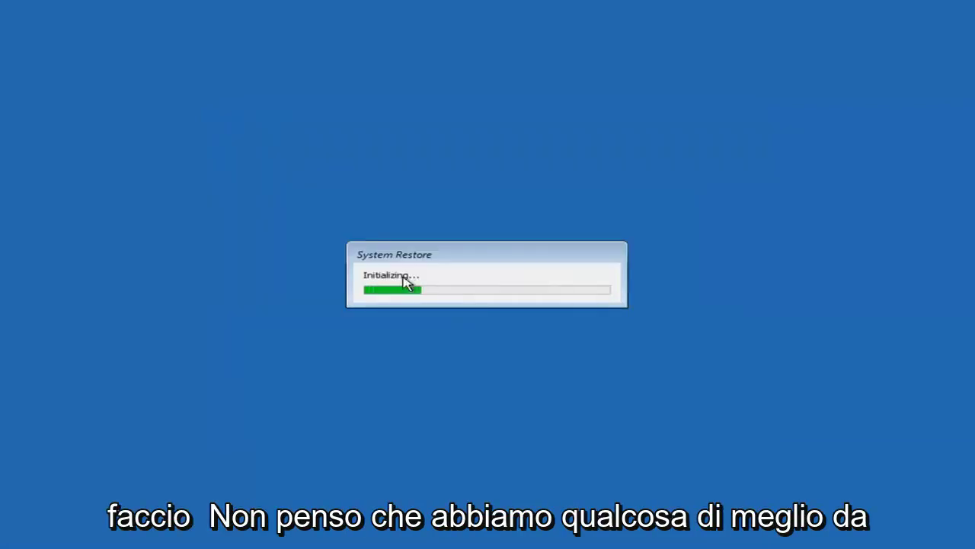
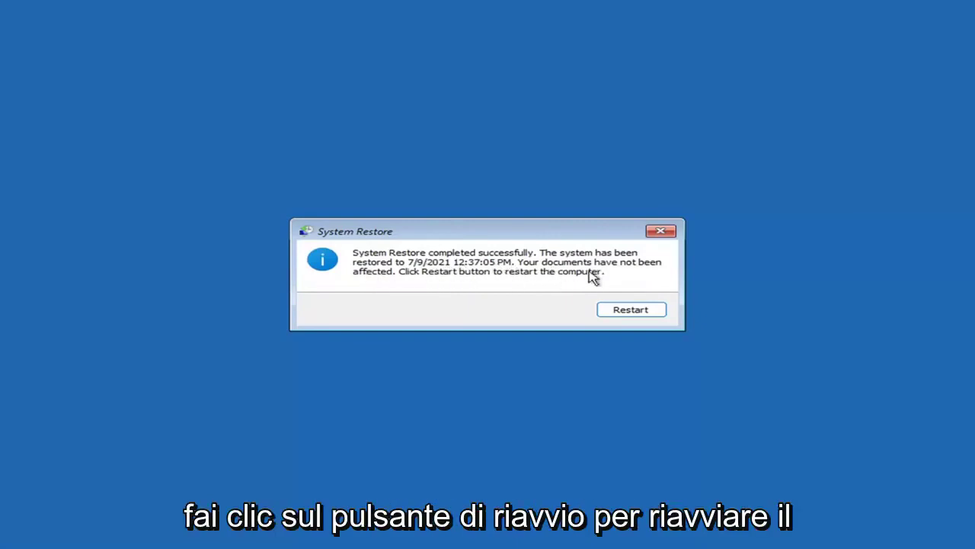
{"action": "left_click", "coordinate": [626, 311]}
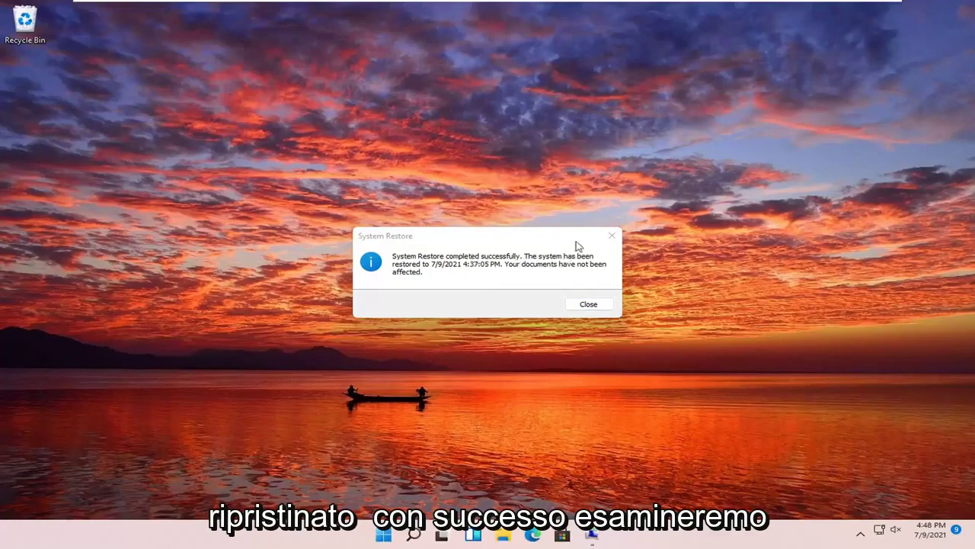
{"action": "left_click", "coordinate": [612, 236]}
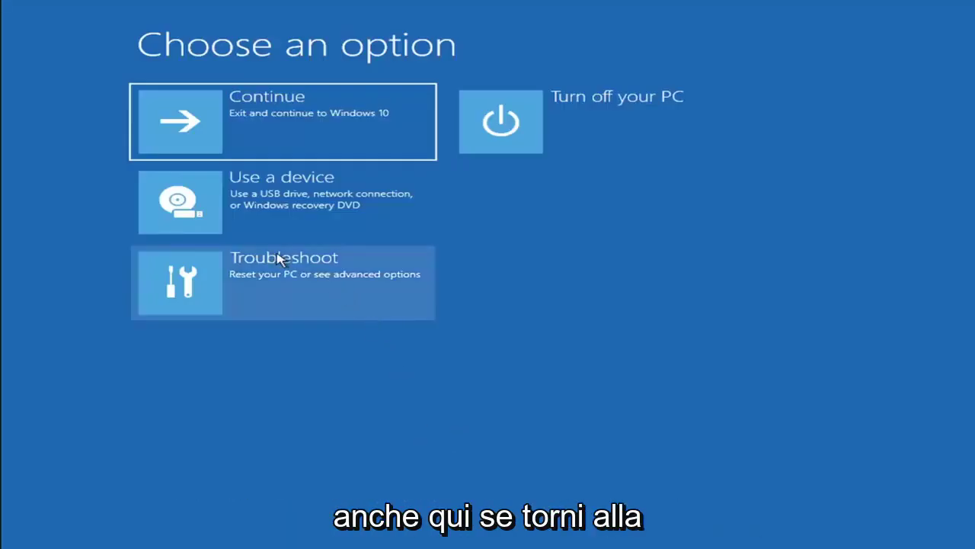
Review the Reset this PC choices under Troubleshoot and return to the main recovery options.
{"action": "left_click", "coordinate": [285, 289]}
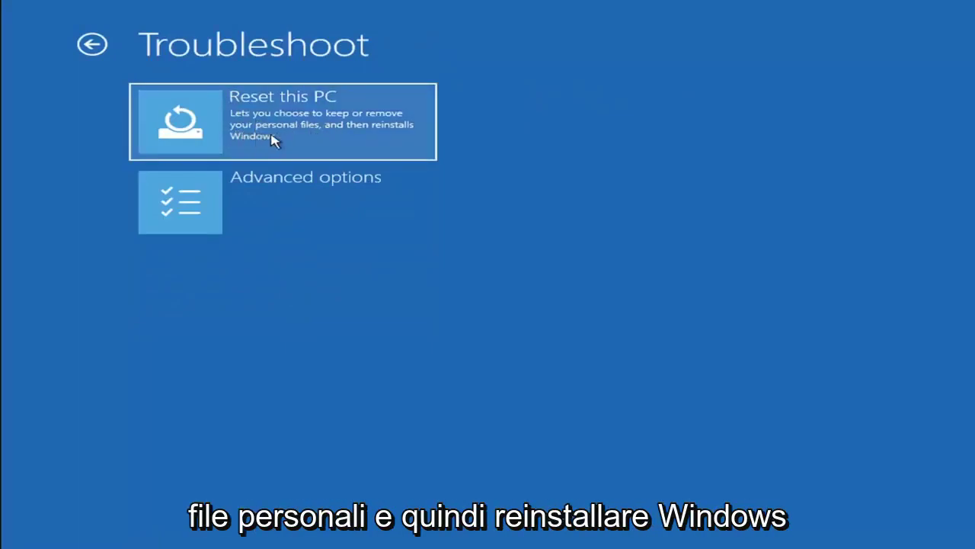
{"action": "left_click", "coordinate": [322, 138]}
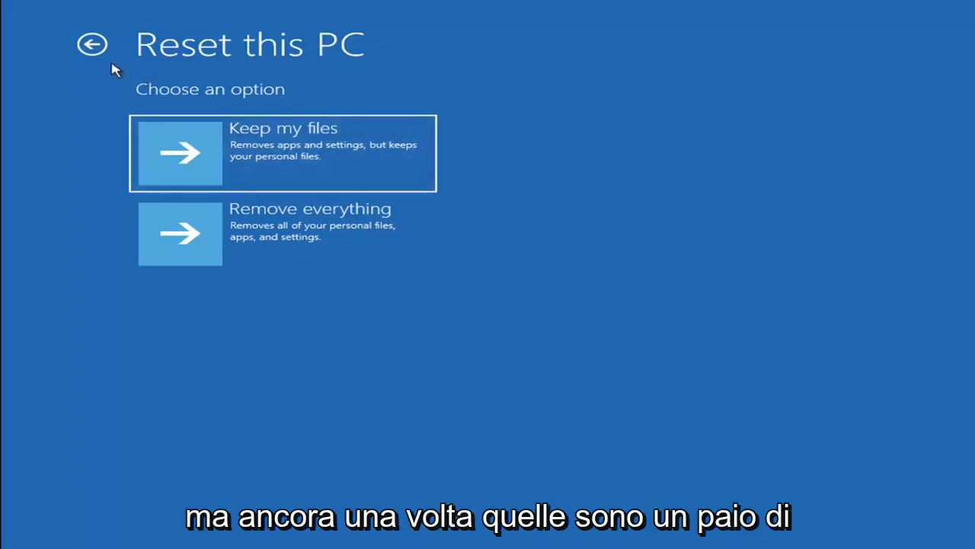
{"action": "left_click", "coordinate": [95, 45]}
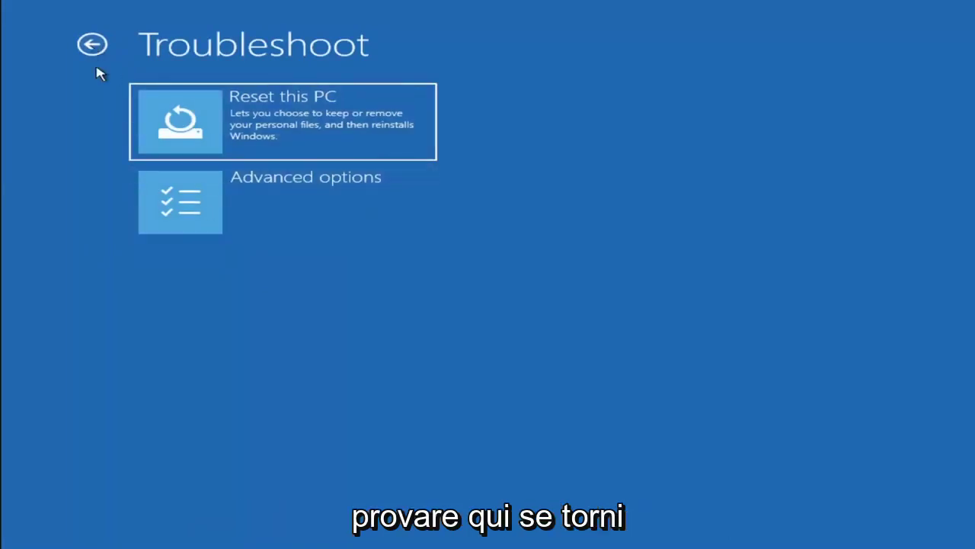
{"action": "left_click", "coordinate": [94, 45]}
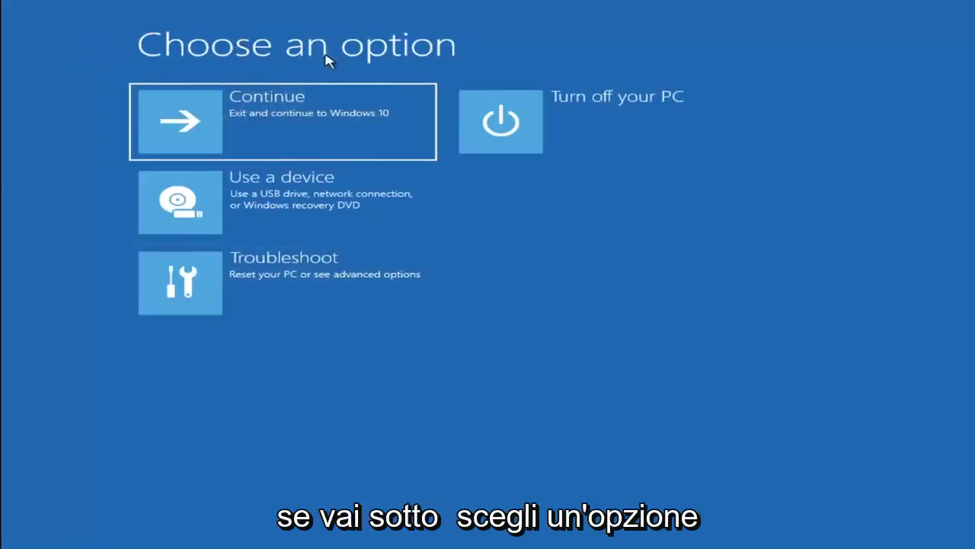
Open the Command Prompt from the advanced troubleshooting options.
{"action": "left_click", "coordinate": [297, 288]}
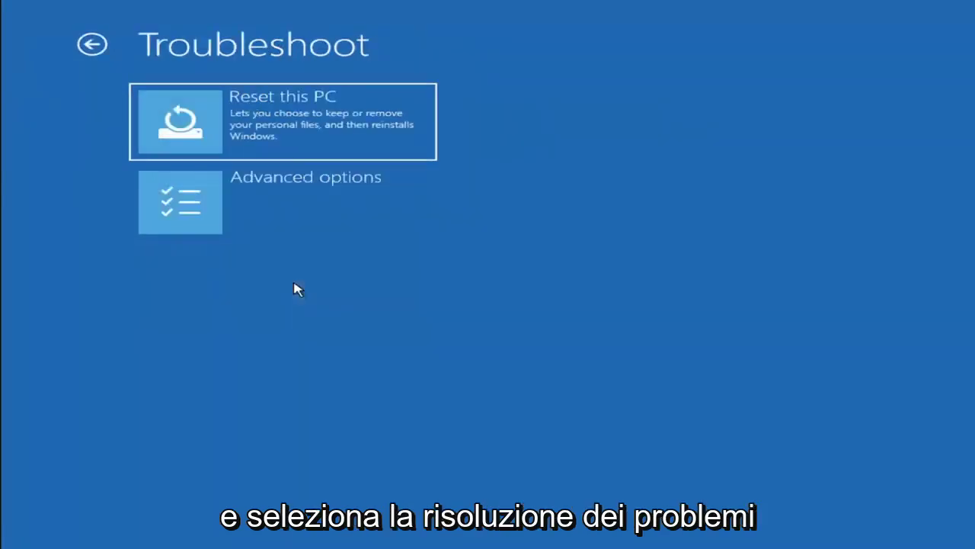
{"action": "left_click", "coordinate": [297, 211]}
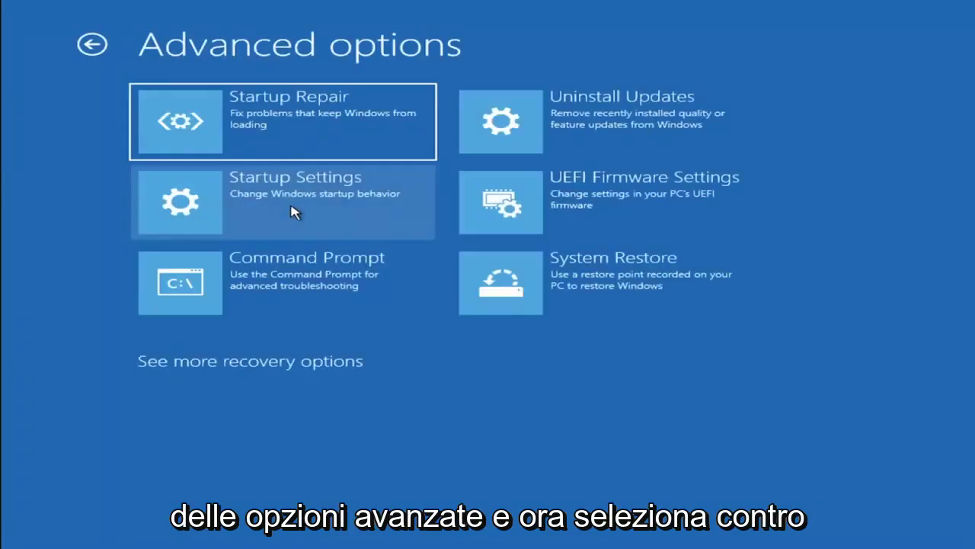
{"action": "left_click", "coordinate": [271, 299]}
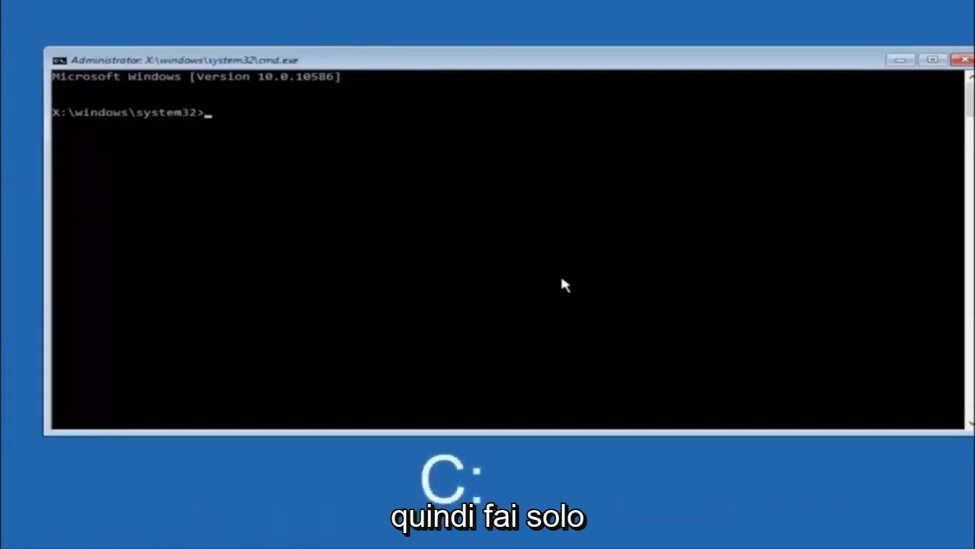
Switch to drive C: and list its directory contents with dir.
{"action": "type", "text": "c:"}
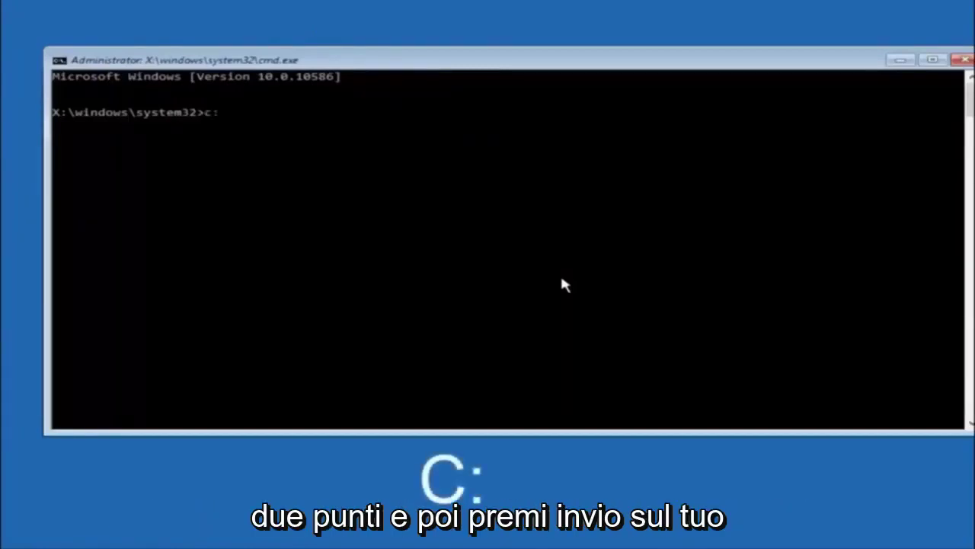
{"action": "key", "text": "Return"}
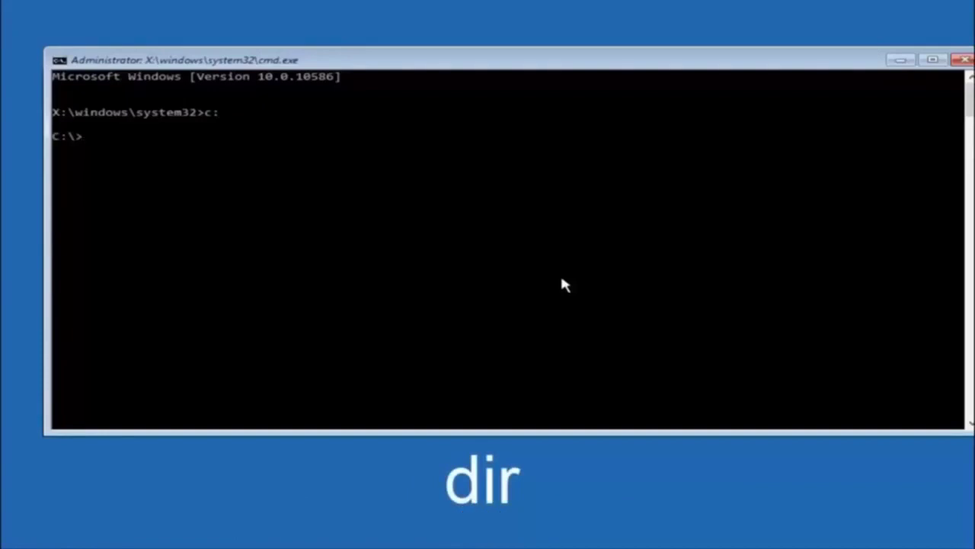
{"action": "type", "text": "dir"}
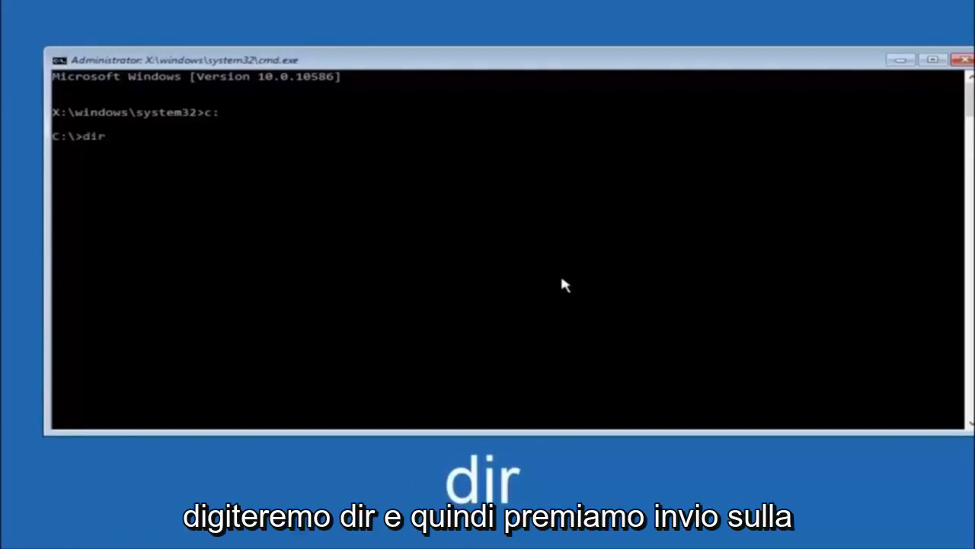
{"action": "key", "text": "Return"}
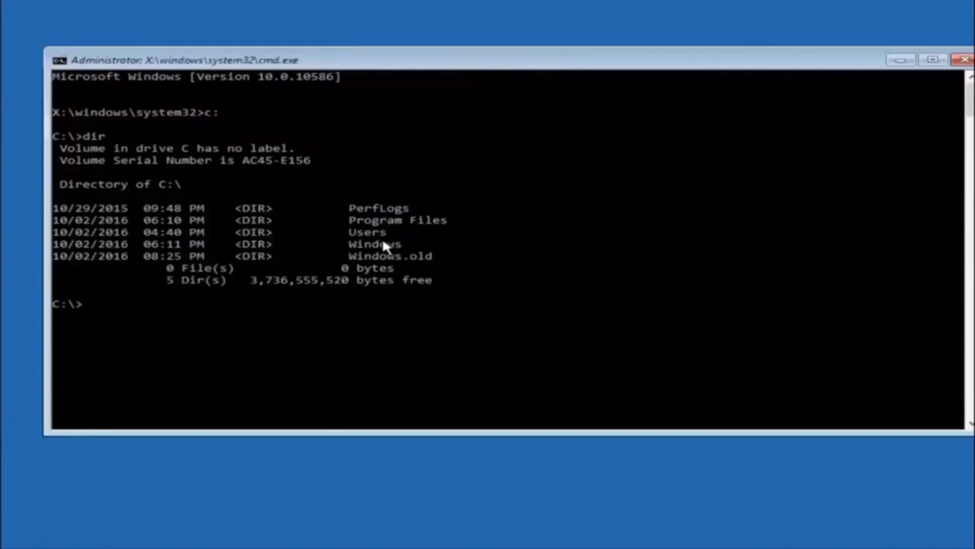
Change to the \windows\system32\config directory and create a folder named backup in it.
{"action": "type", "text": "cd"}
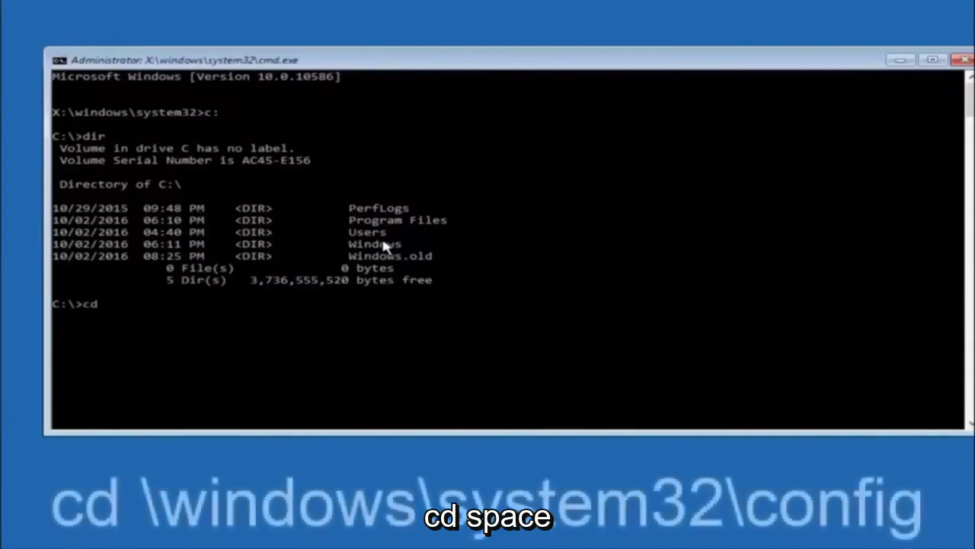
{"action": "type", "text": " \\windows\\system32\\config"}
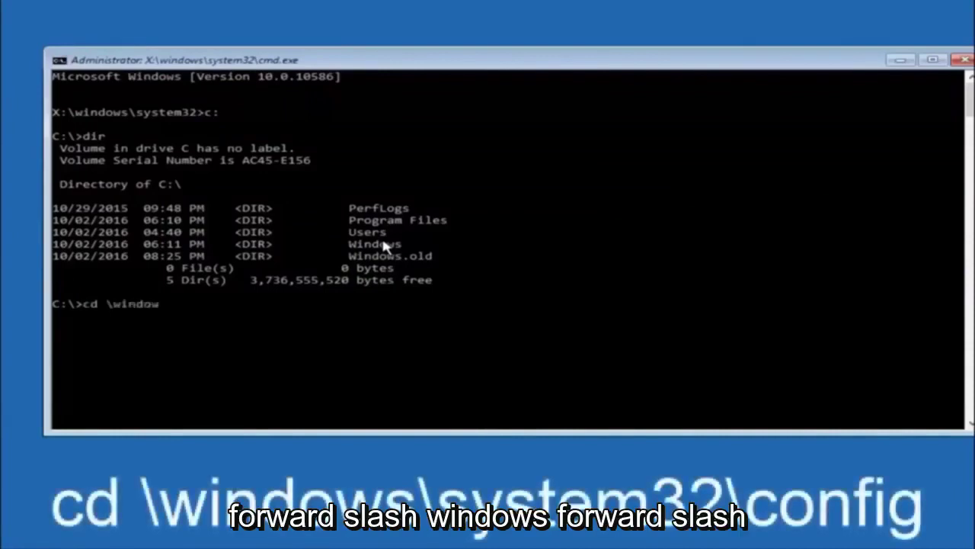
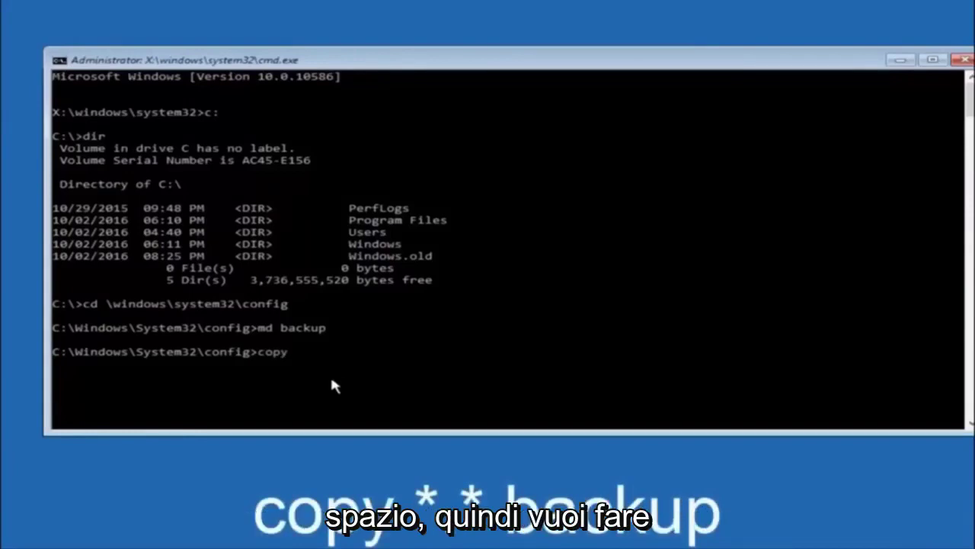
Copy all files from the config directory into the backup folder with copy *.* backup.
{"action": "type", "text": "*"}
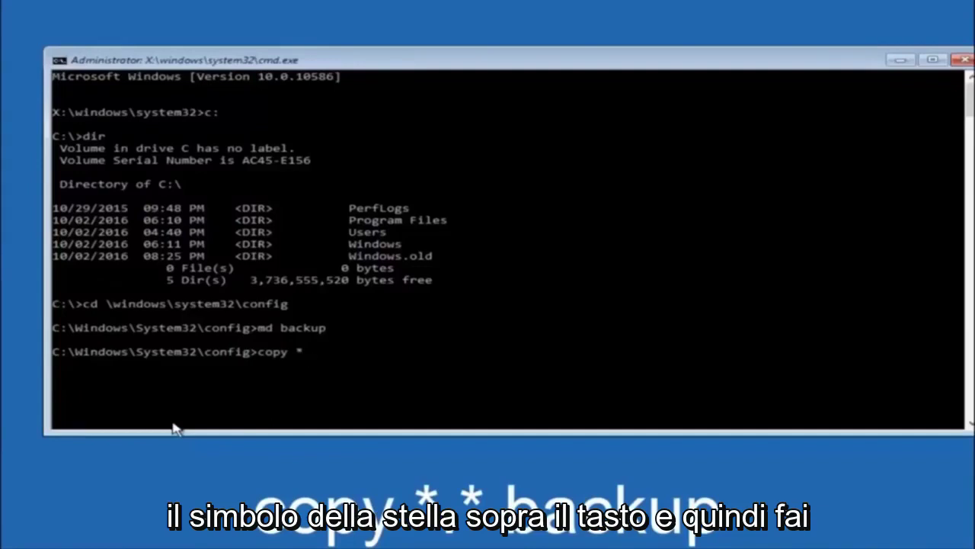
{"action": "type", "text": "."}
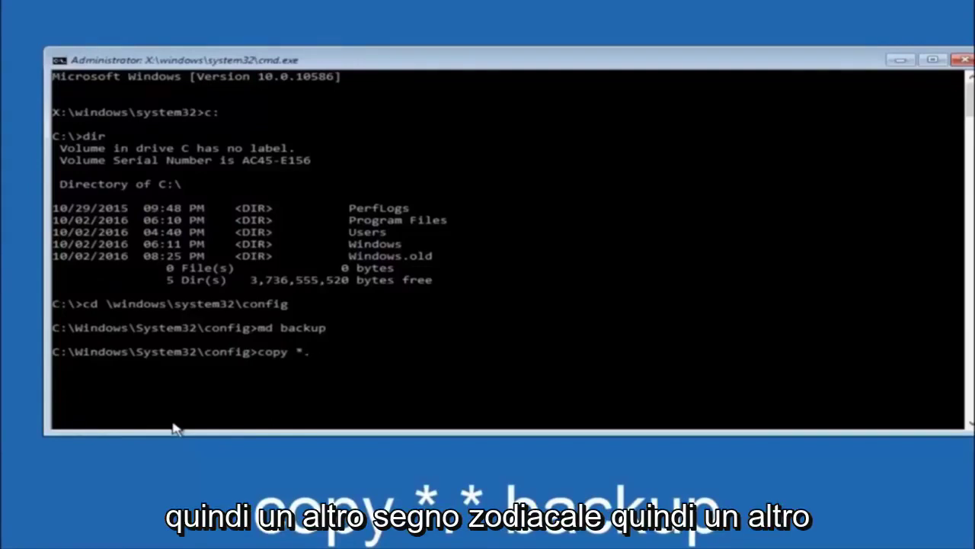
{"action": "type", "text": "*"}
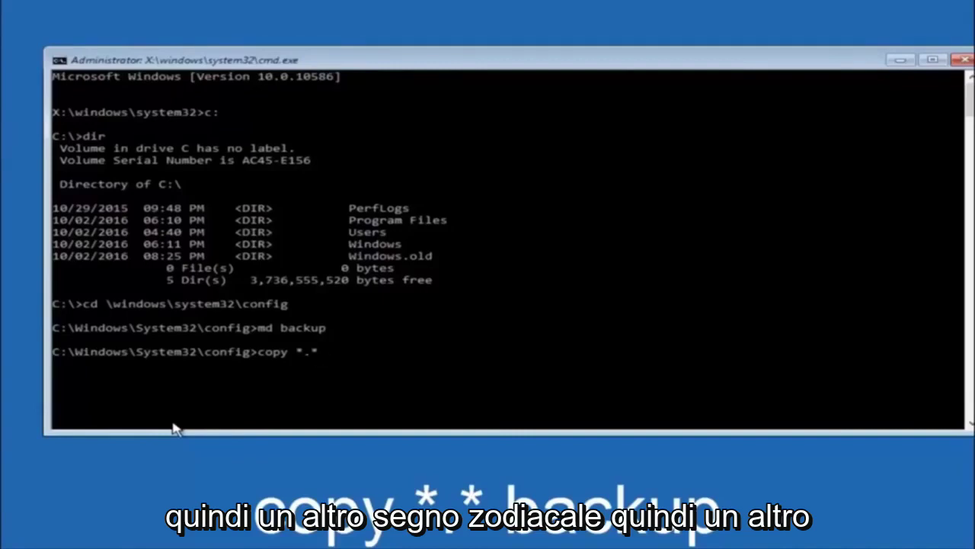
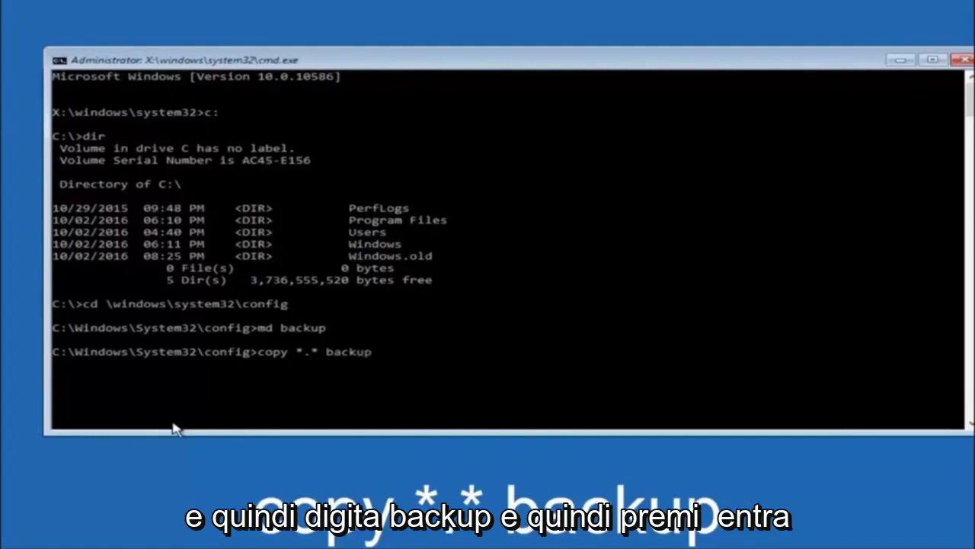
{"action": "key", "text": "Return"}
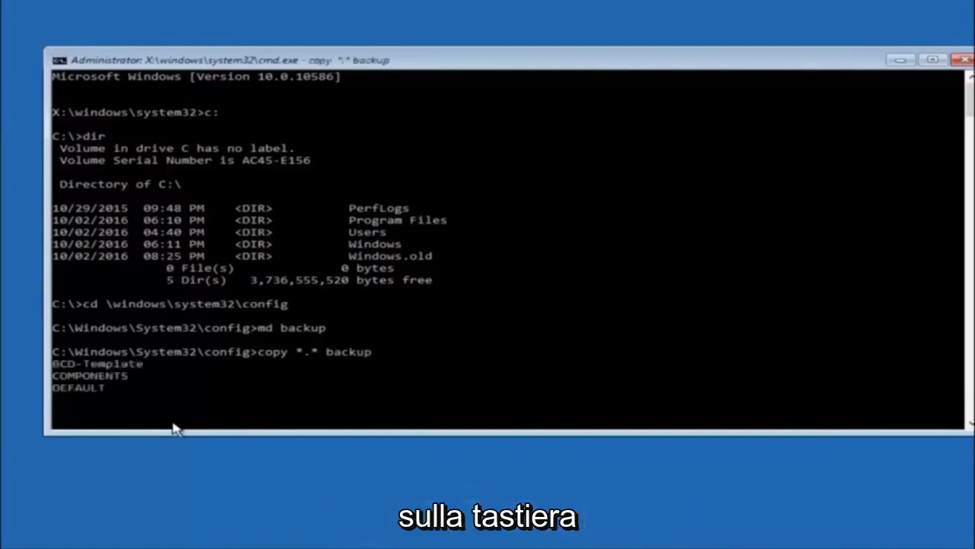
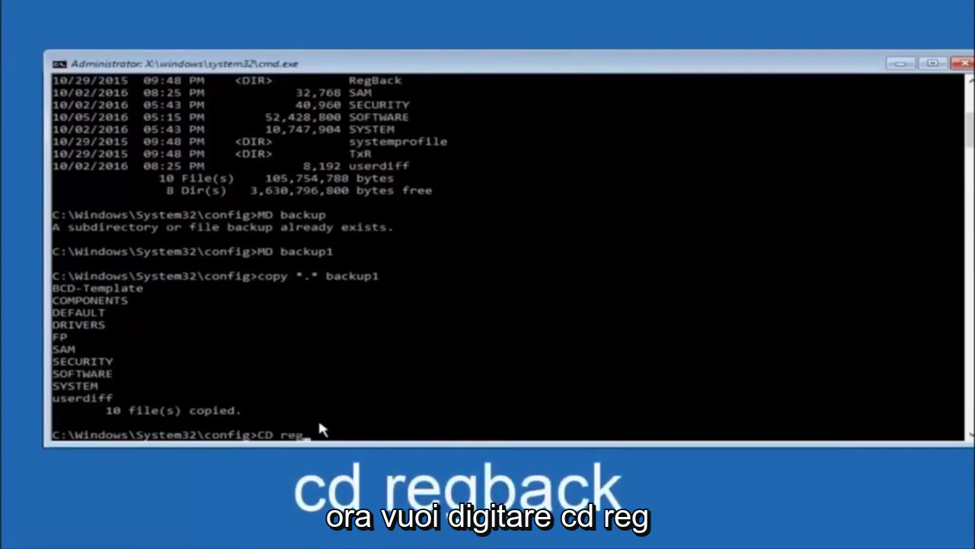
Change to the regback directory inside config and list its contents with dir.
{"action": "type", "text": "back"}
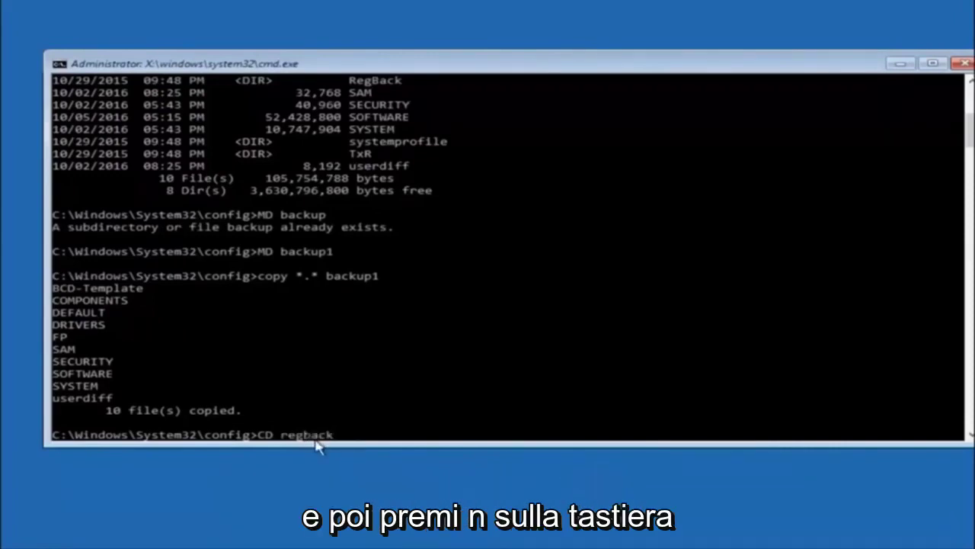
{"action": "key", "text": "Return"}
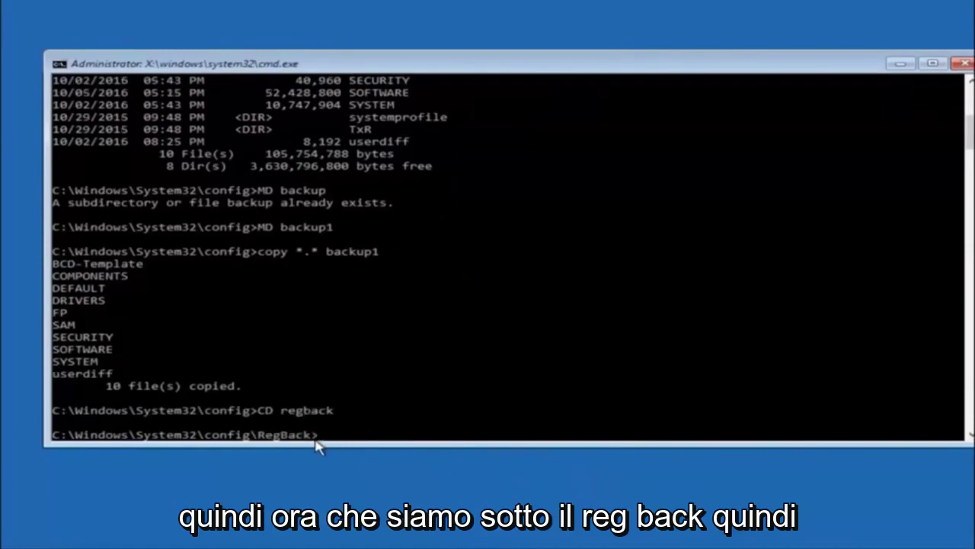
{"action": "type", "text": "dir"}
{"action": "key", "text": "Return"}
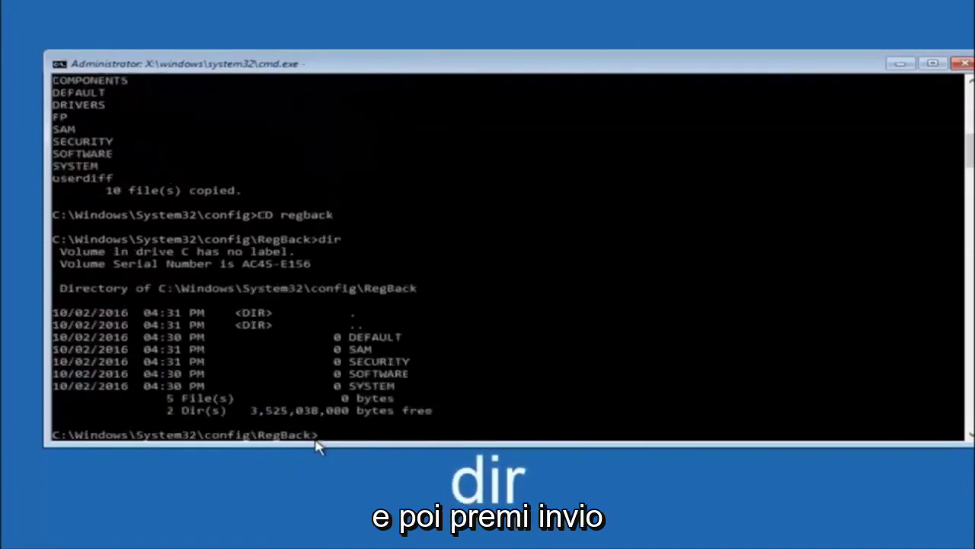
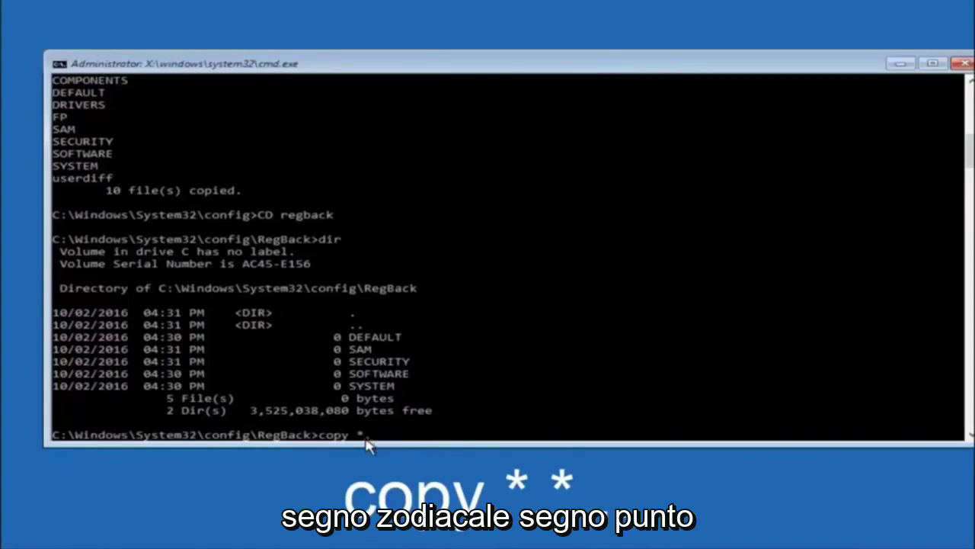
Copy all RegBack files into the parent config directory with copy *.* .., overwriting all existing files, and close the Command Prompt.
{"action": "type", "text": "*"}
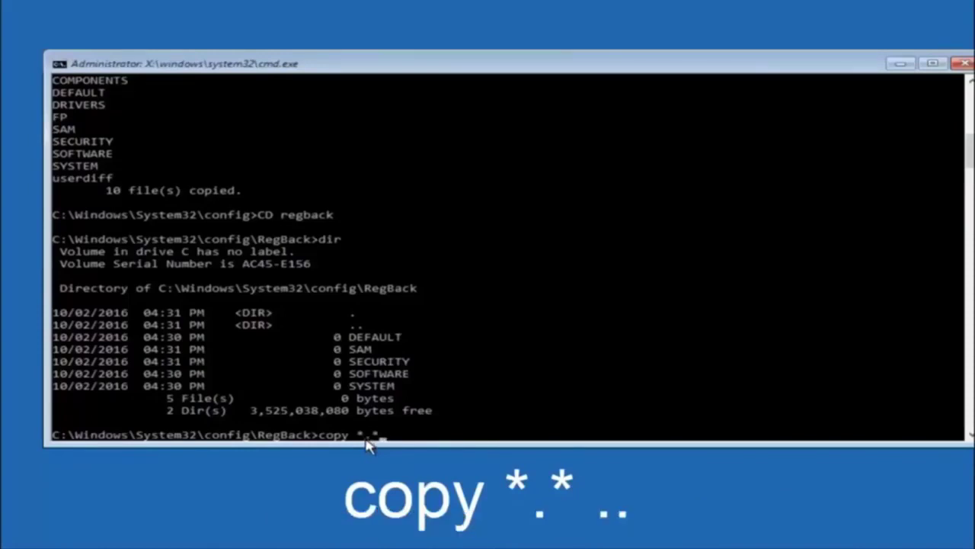
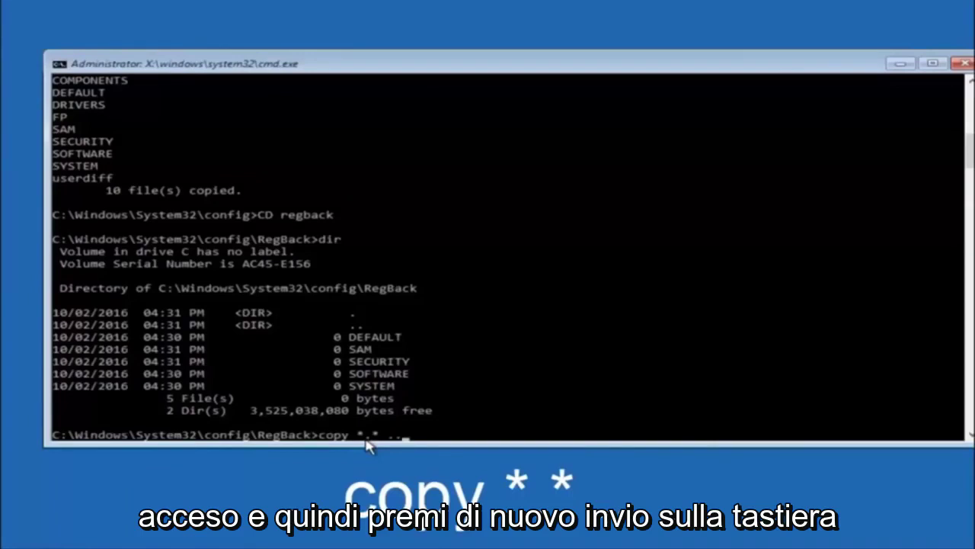
{"action": "key", "text": "Return"}
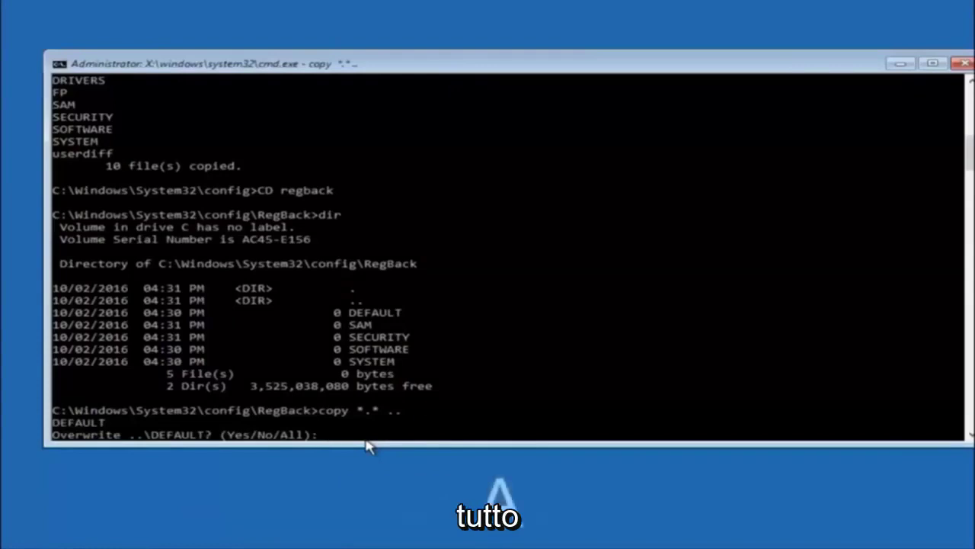
{"action": "type", "text": "A"}
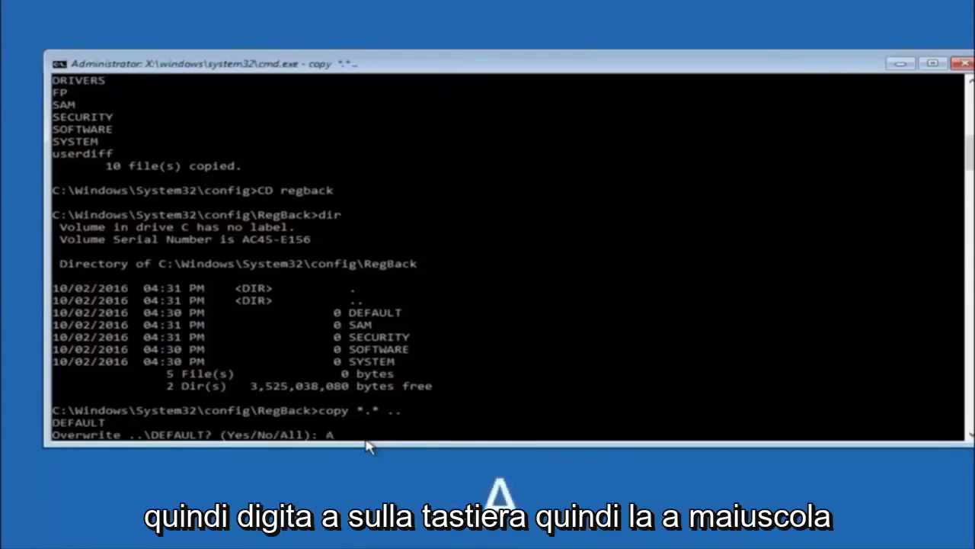
{"action": "key", "text": "Return"}
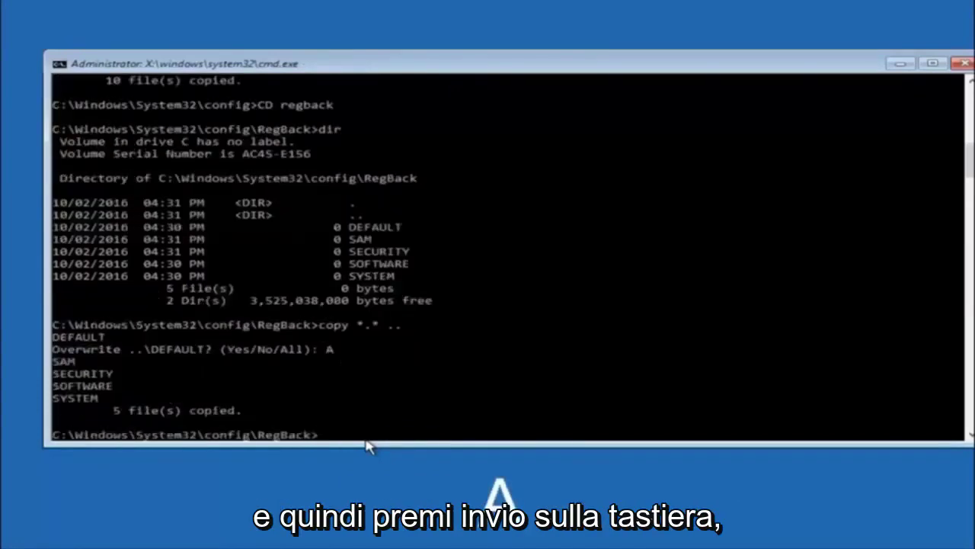
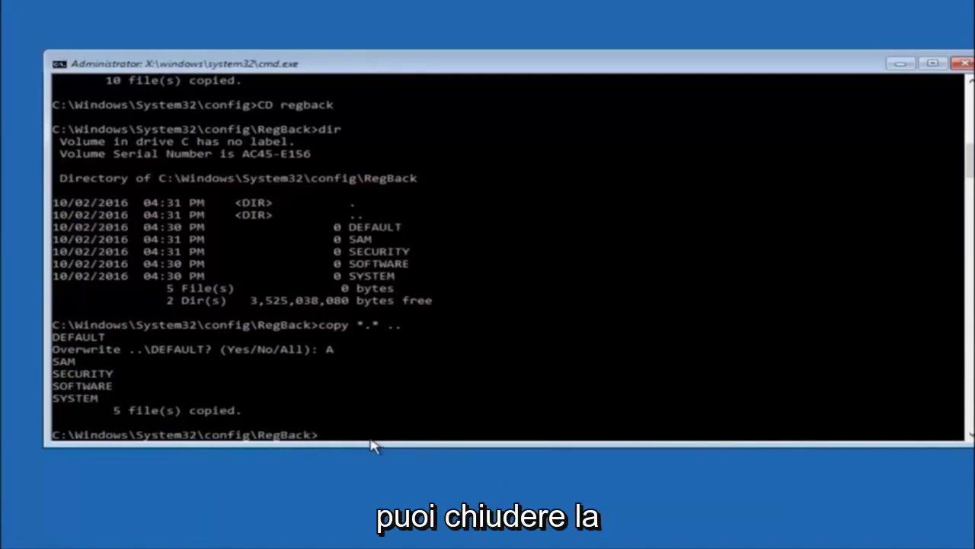
{"action": "left_click", "coordinate": [964, 63]}
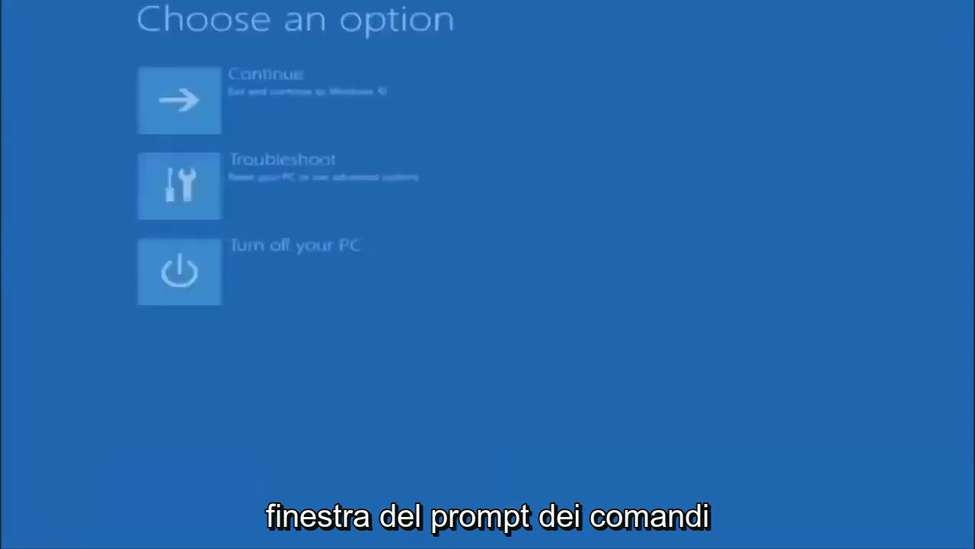